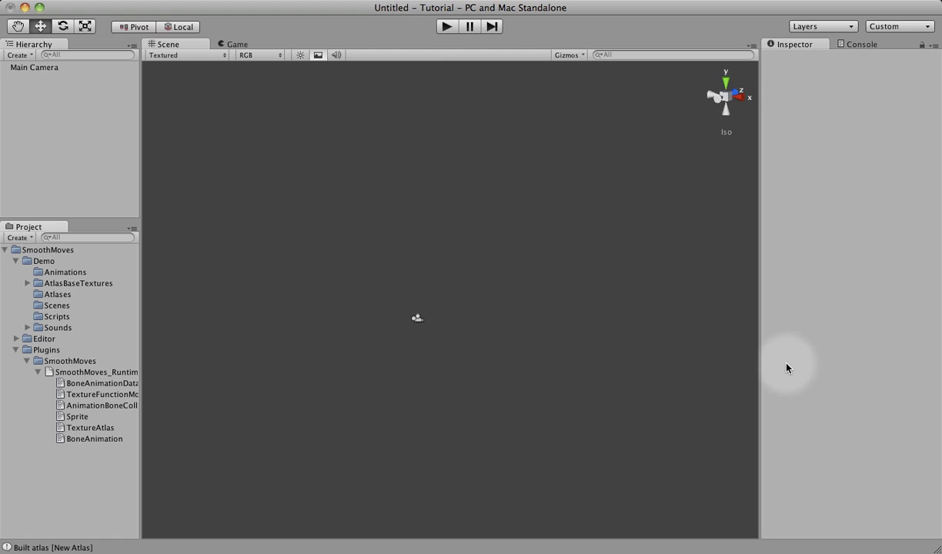
Step: Expand the atlas base textures folder and inspect the arena and Target textures' import settings
{"action": "left_click", "coordinate": [28, 283]}
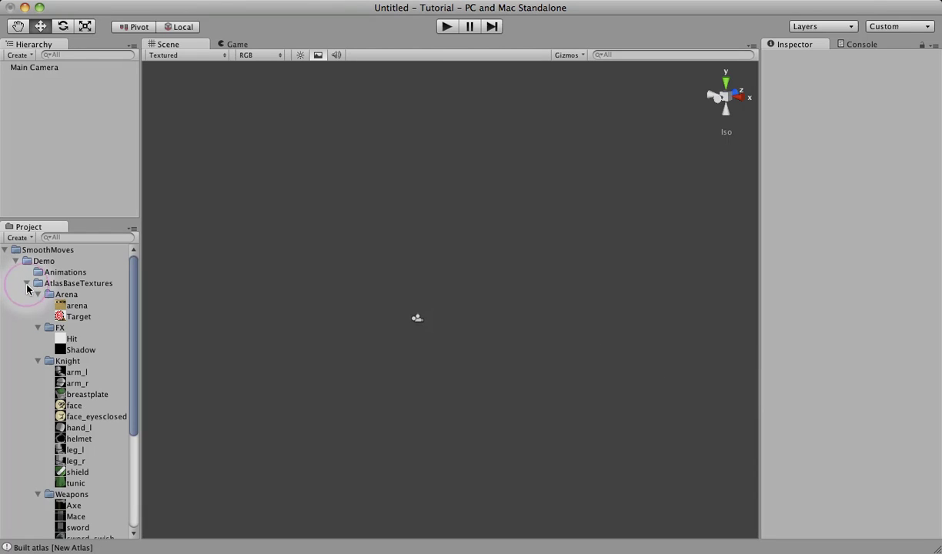
{"action": "scroll", "coordinate": [102, 320], "scroll_direction": "down", "scroll_amount": 2}
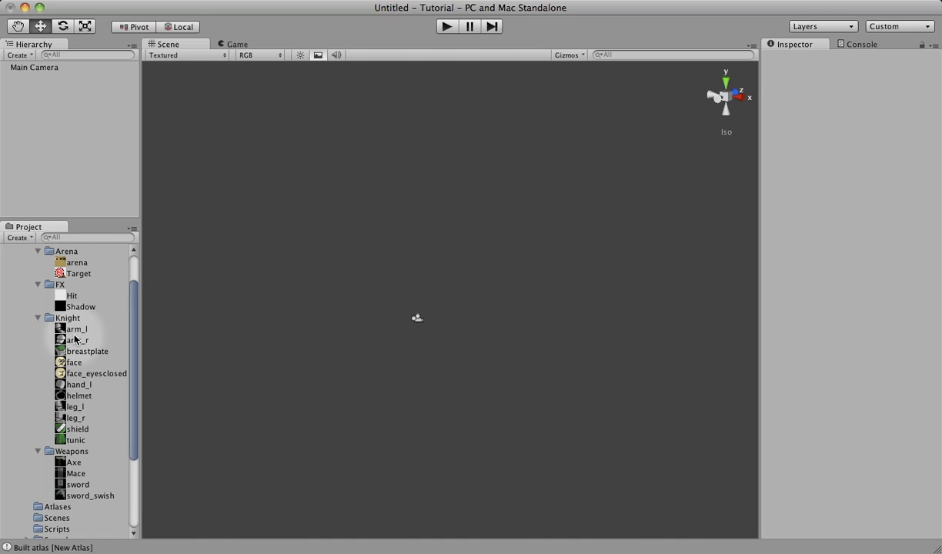
{"action": "left_click", "coordinate": [74, 266]}
{"action": "left_click", "coordinate": [73, 275]}
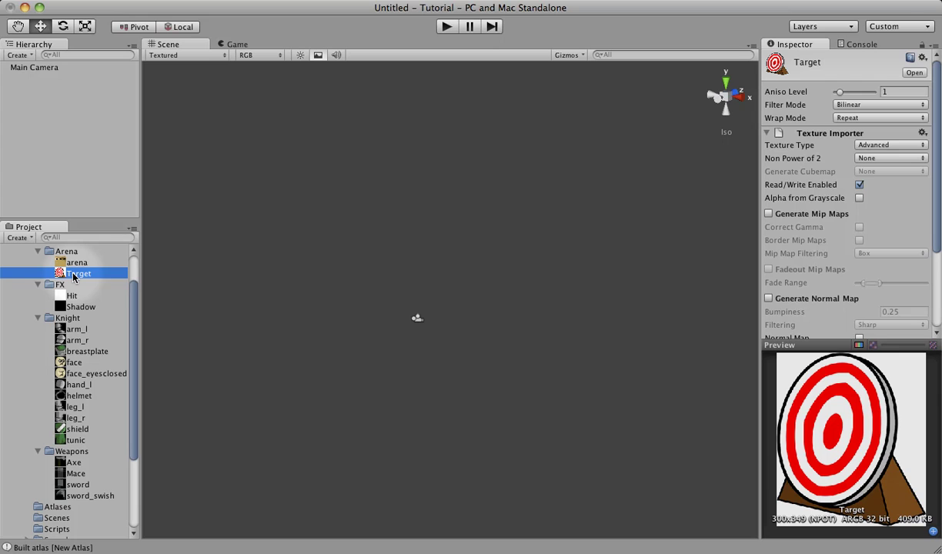
Step: Select the Atlases folder as the location for the new atlas
{"action": "scroll", "coordinate": [63, 339], "scroll_direction": "up", "scroll_amount": 1}
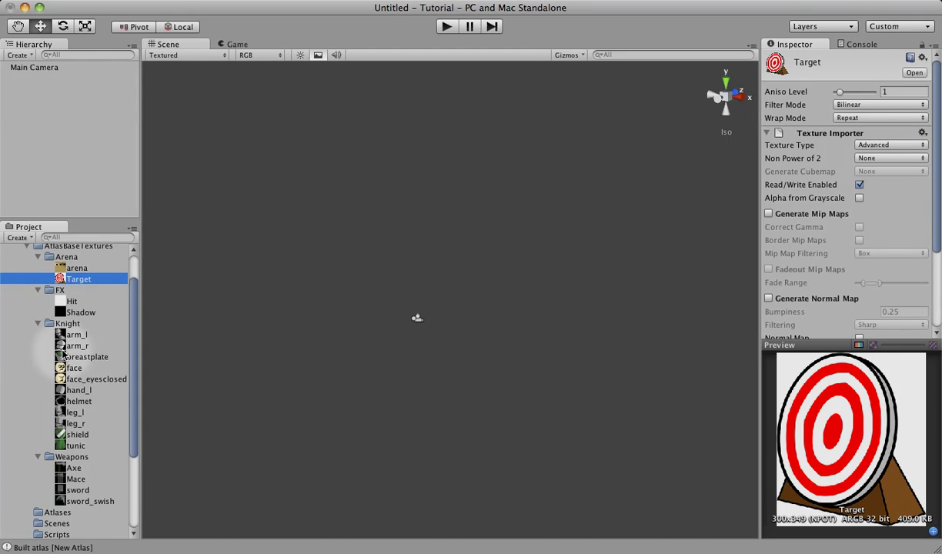
{"action": "scroll", "coordinate": [63, 353], "scroll_direction": "down", "scroll_amount": 4}
{"action": "left_click", "coordinate": [61, 391]}
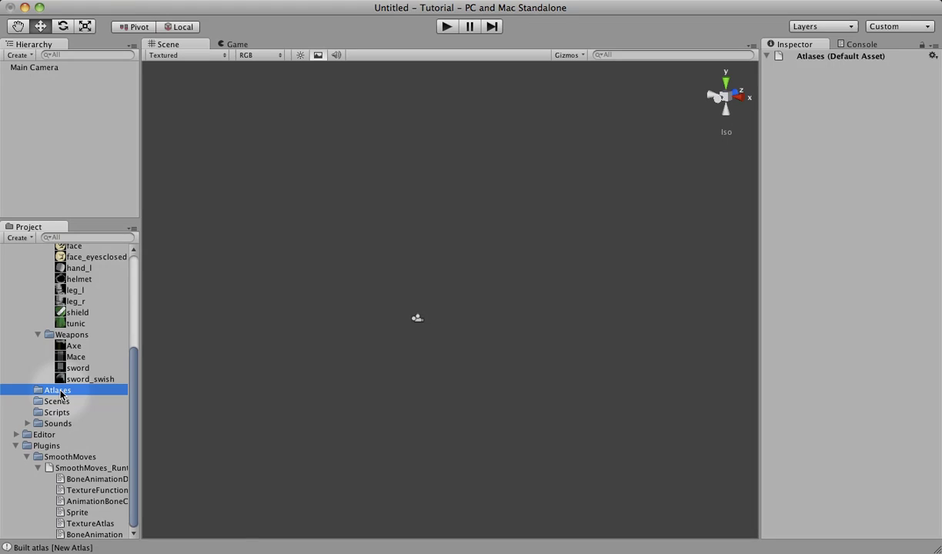
Step: Create a SmoothMoves Texture Atlas in the Atlases folder and name it Arena
{"action": "right_click", "coordinate": [61, 394]}
{"action": "mouse_move", "coordinate": [85, 398]}
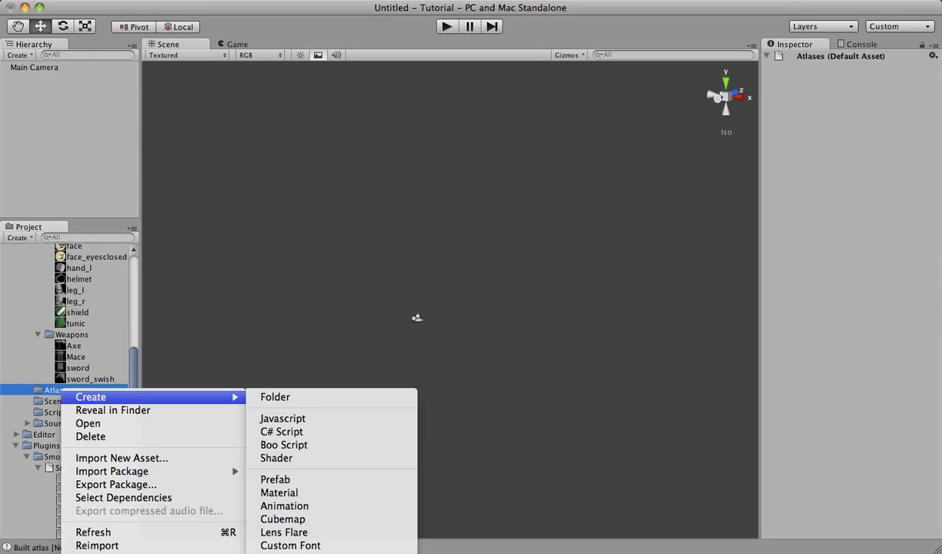
{"action": "left_click", "coordinate": [331, 551]}
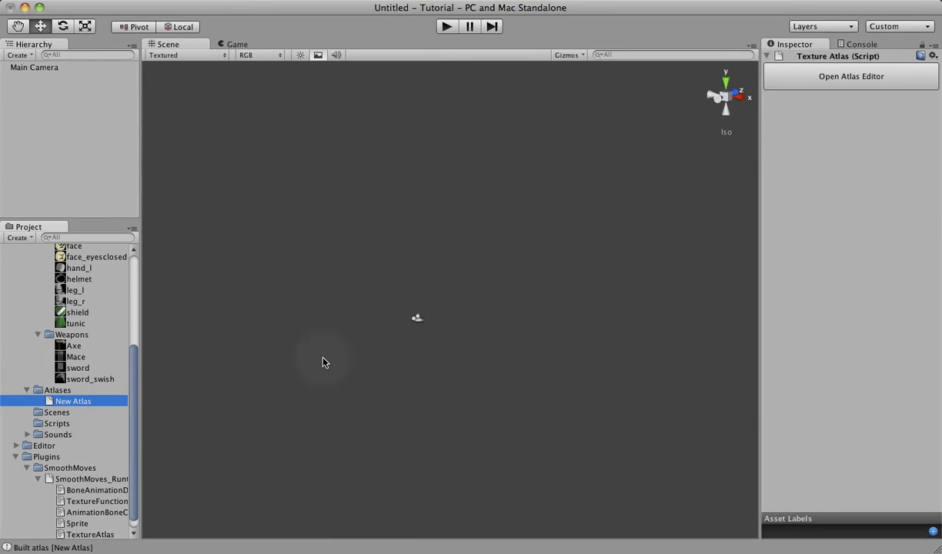
{"action": "left_click", "coordinate": [80, 402]}
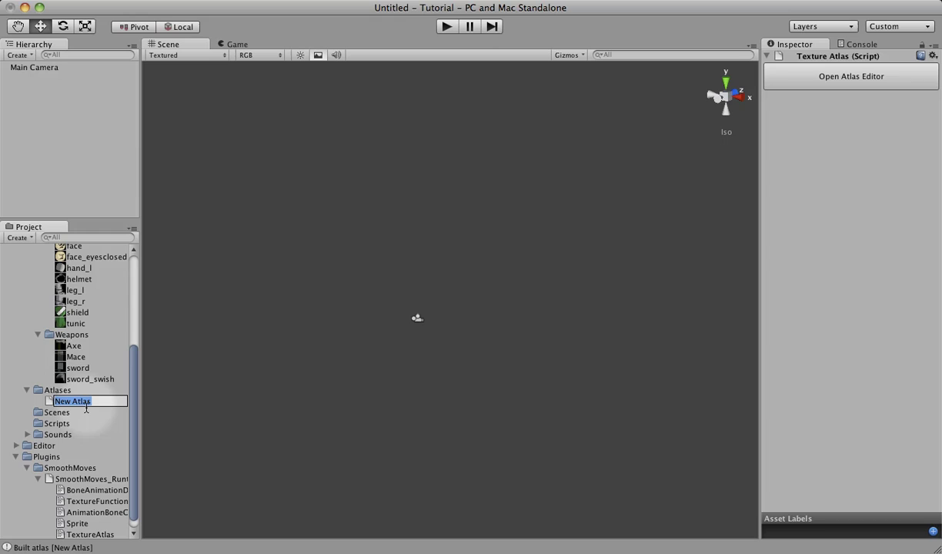
{"action": "type", "text": "Arena"}
{"action": "key", "text": "Return"}
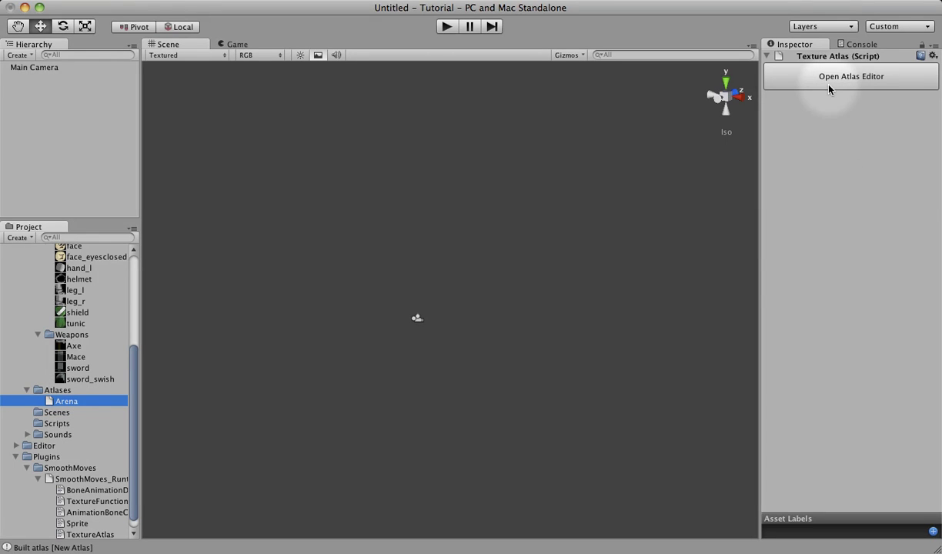
Step: Open the SmoothMoves Atlas Editor from the Window menu
{"action": "left_click", "coordinate": [381, 0]}
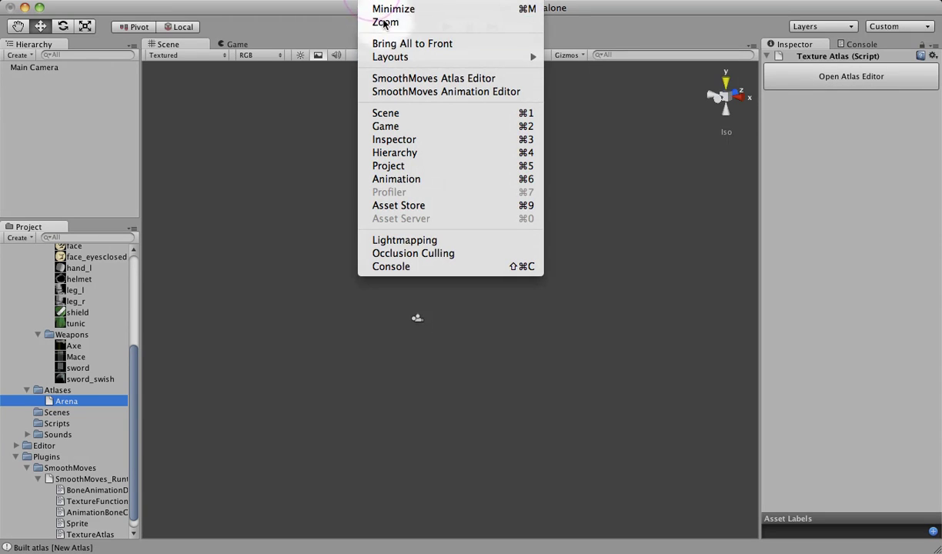
{"action": "left_click", "coordinate": [410, 80]}
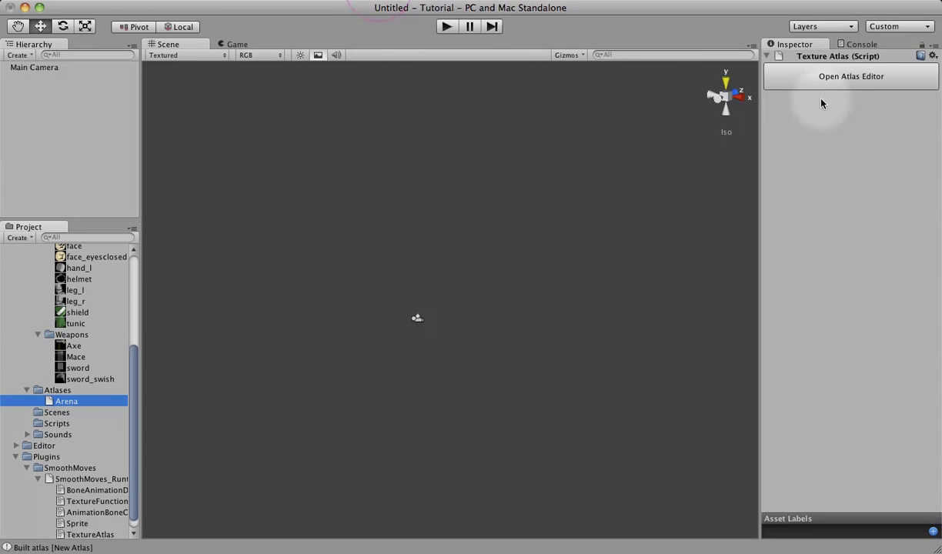
Step: Enlarge the Arena Atlas Editor window and move it higher, near the scene's centre
{"action": "left_click", "coordinate": [831, 77]}
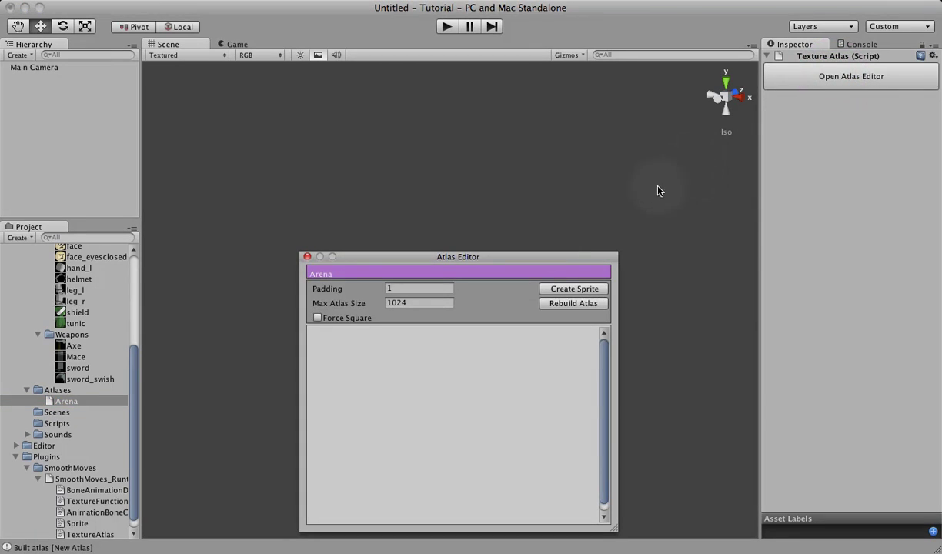
{"action": "left_click_drag", "start_coordinate": [520, 258], "coordinate": [594, 160]}
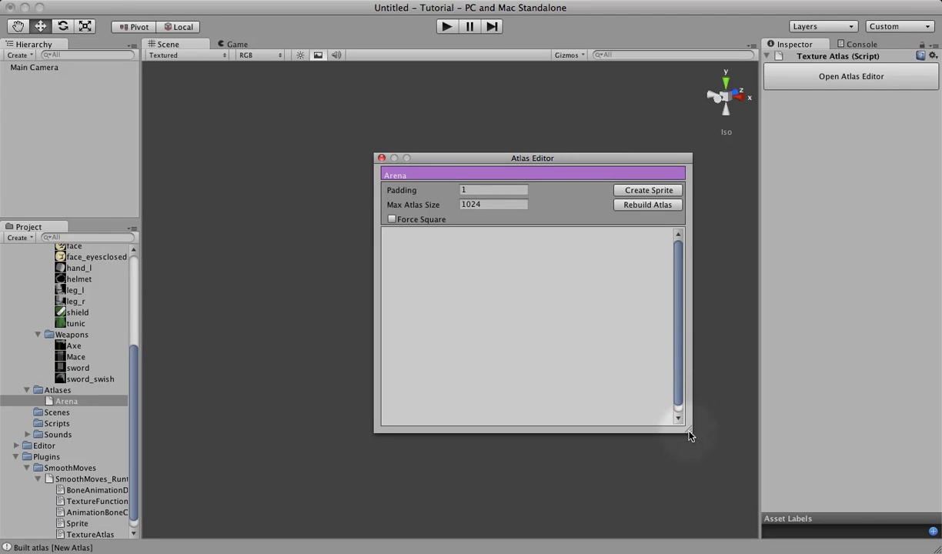
{"action": "left_click_drag", "start_coordinate": [688, 432], "coordinate": [740, 486]}
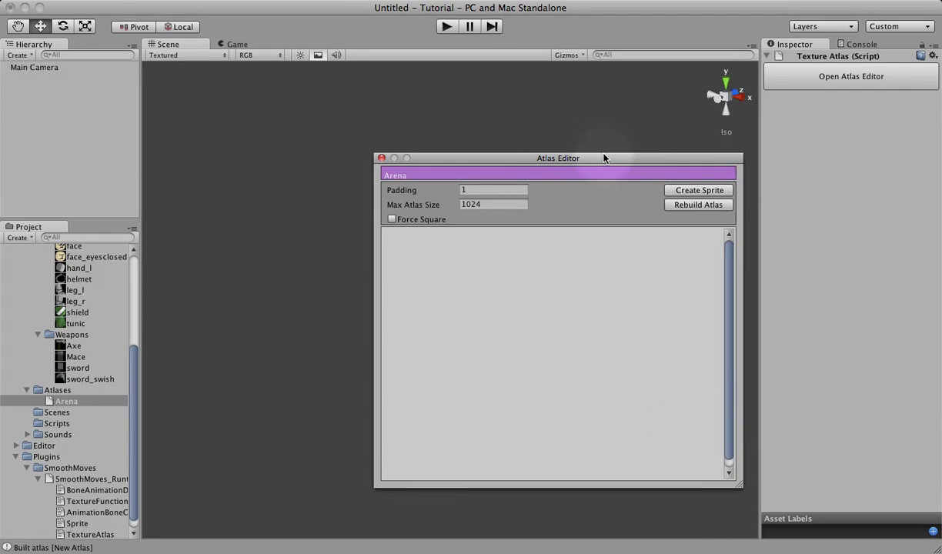
{"action": "left_click_drag", "start_coordinate": [604, 158], "coordinate": [505, 117]}
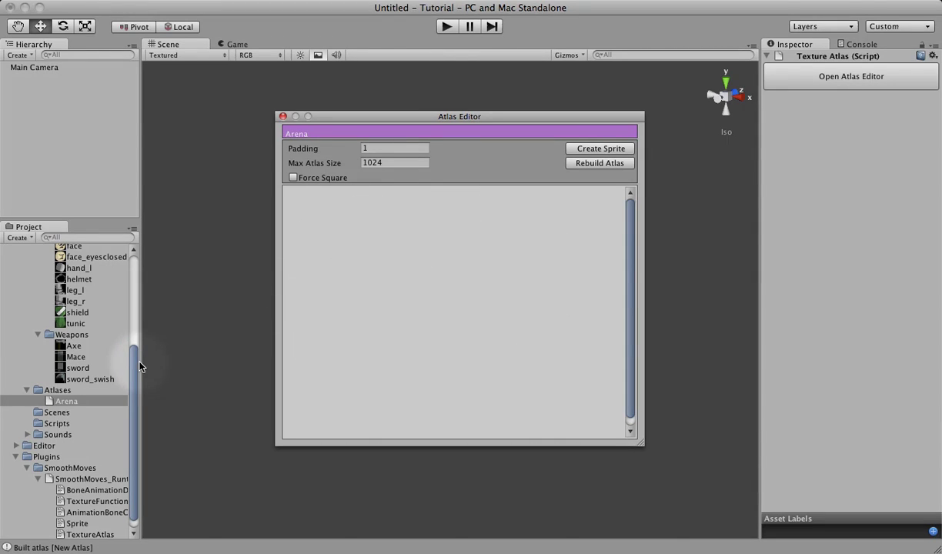
Step: Drag the arena and Target textures into the Arena atlas's texture list
{"action": "left_click_drag", "start_coordinate": [131, 347], "coordinate": [137, 265]}
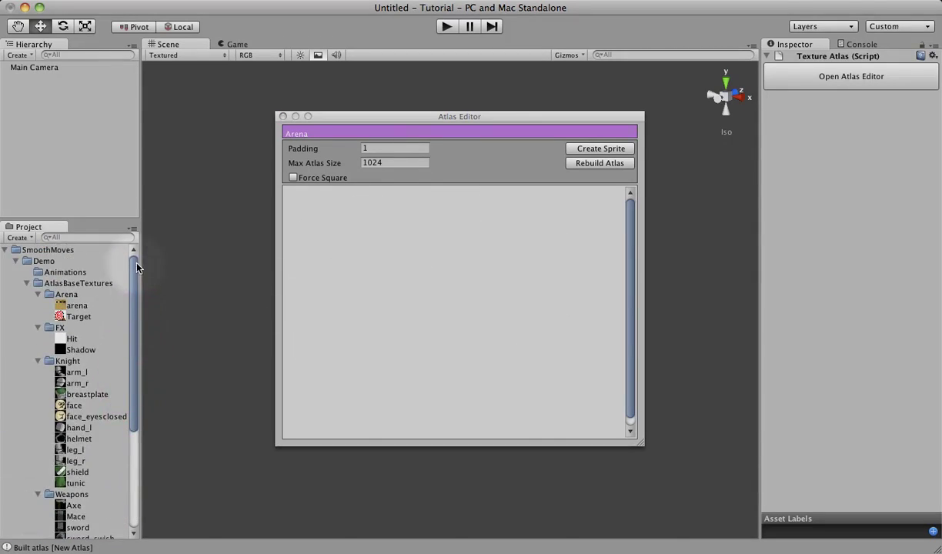
{"action": "left_click", "coordinate": [77, 305]}
{"action": "left_click_drag", "start_coordinate": [82, 312], "coordinate": [431, 300]}
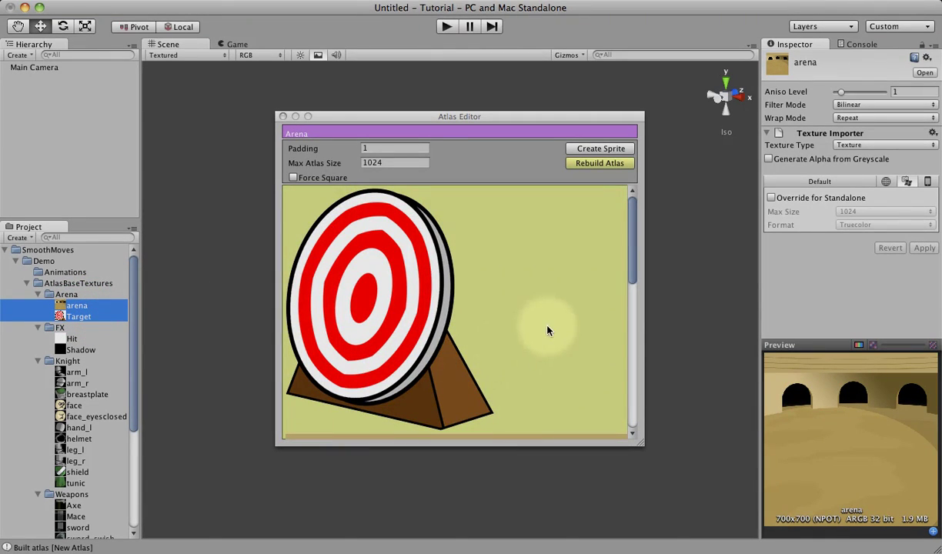
{"action": "left_click_drag", "start_coordinate": [630, 254], "coordinate": [644, 225]}
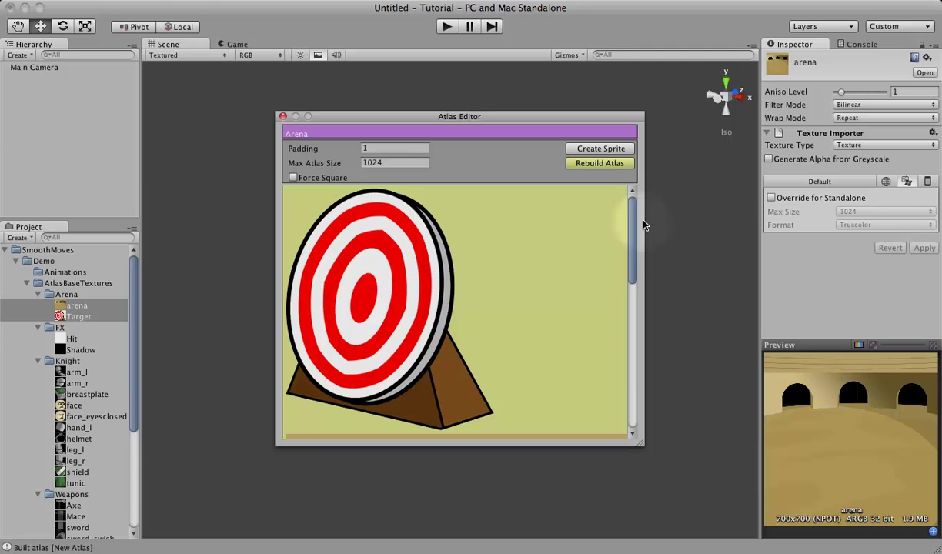
Step: Rebuild the Arena atlas, generating an Arena texture and Arena material in Atlases
{"action": "left_click", "coordinate": [590, 167]}
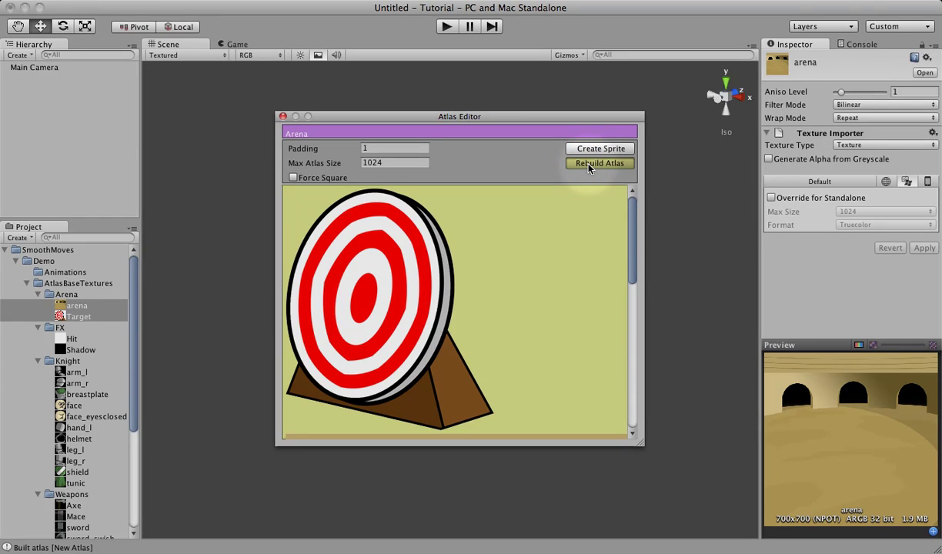
{"action": "left_click", "coordinate": [554, 309]}
{"action": "left_click_drag", "start_coordinate": [554, 309], "coordinate": [623, 261]}
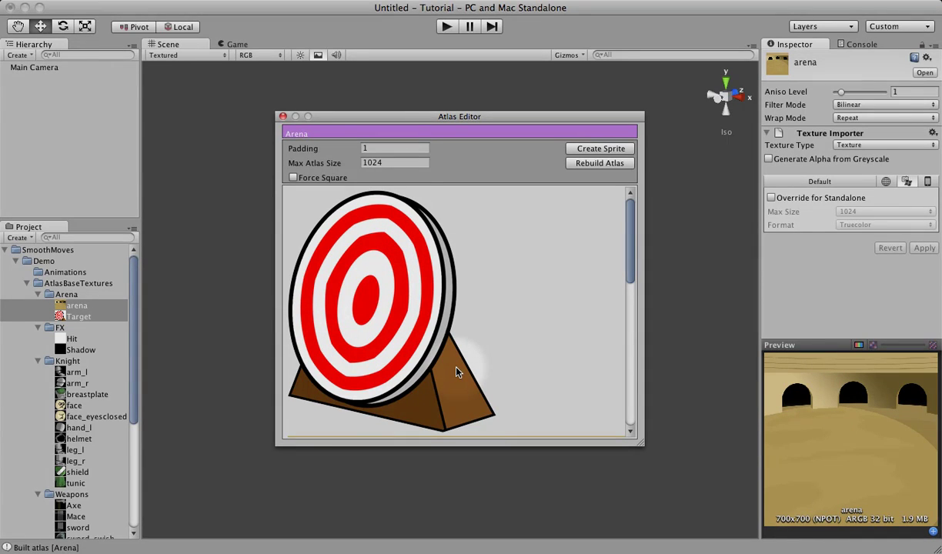
{"action": "left_click_drag", "start_coordinate": [629, 262], "coordinate": [627, 391]}
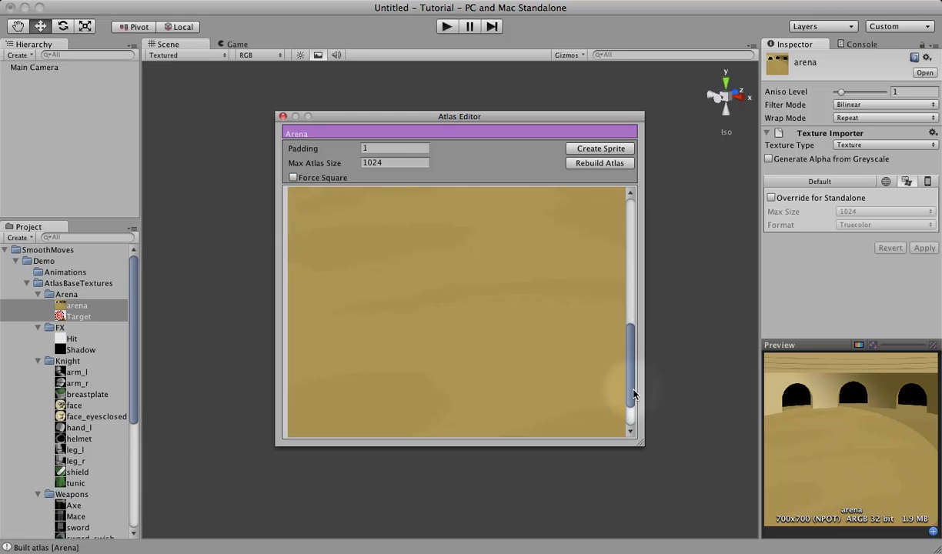
{"action": "left_click", "coordinate": [134, 327]}
{"action": "left_click_drag", "start_coordinate": [133, 326], "coordinate": [127, 408]}
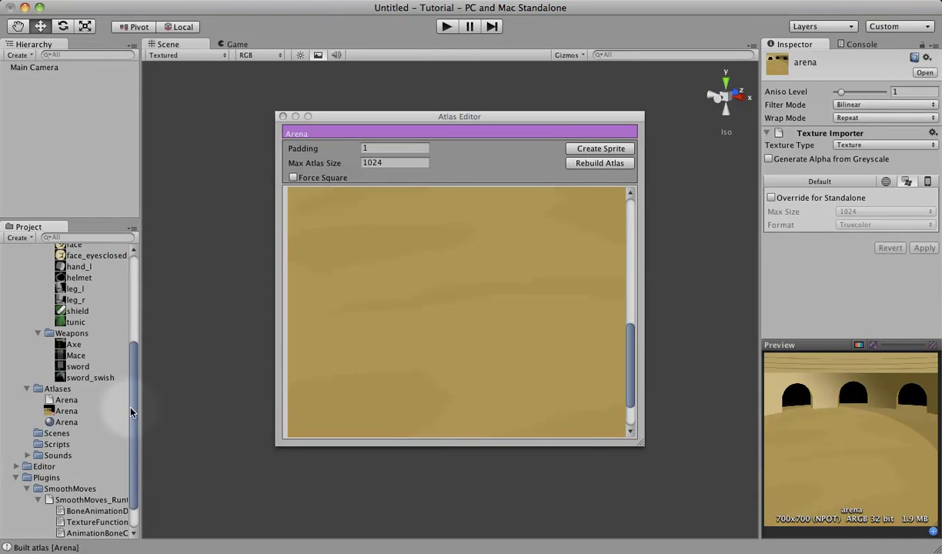
Step: Inspect the generated Arena material, then the 1024x1024 Arena atlas texture
{"action": "left_click", "coordinate": [67, 422]}
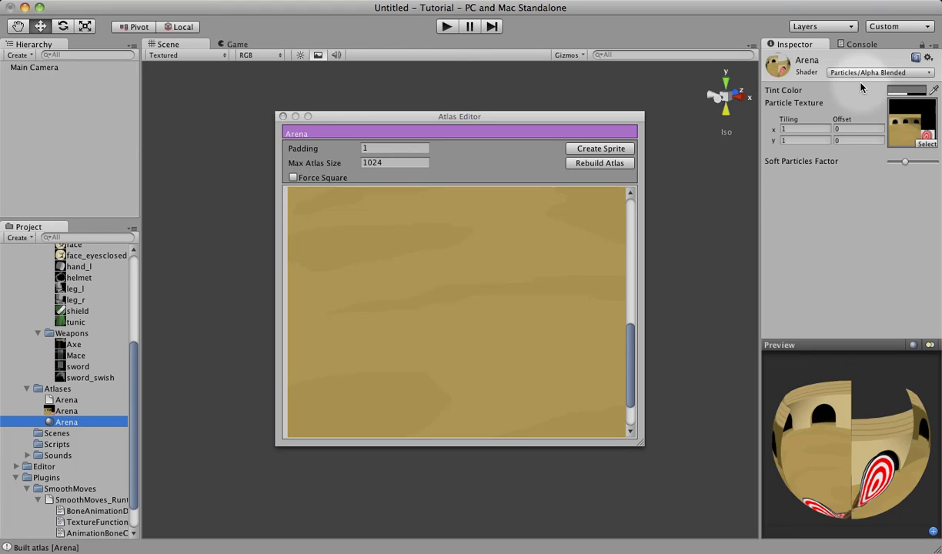
{"action": "left_click", "coordinate": [61, 413]}
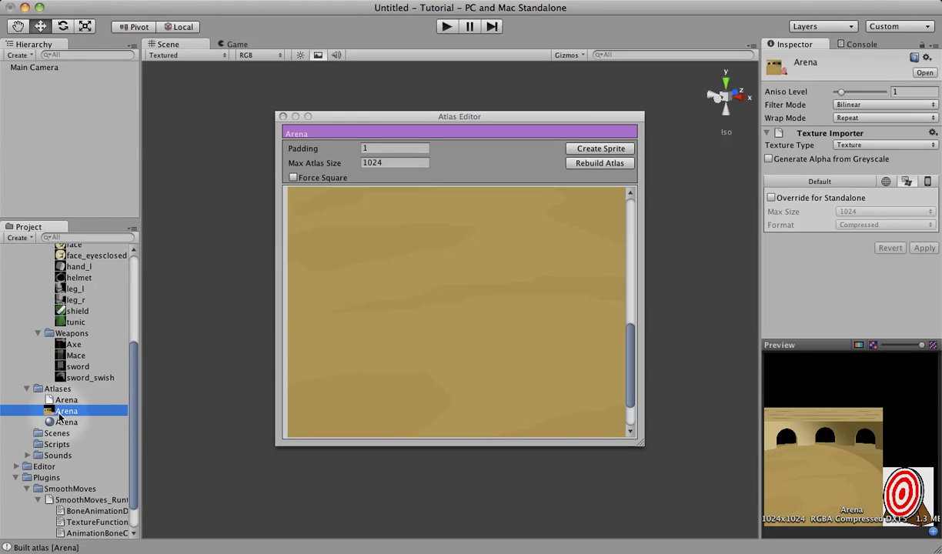
{"action": "scroll", "coordinate": [119, 361], "scroll_direction": "up", "scroll_amount": 10}
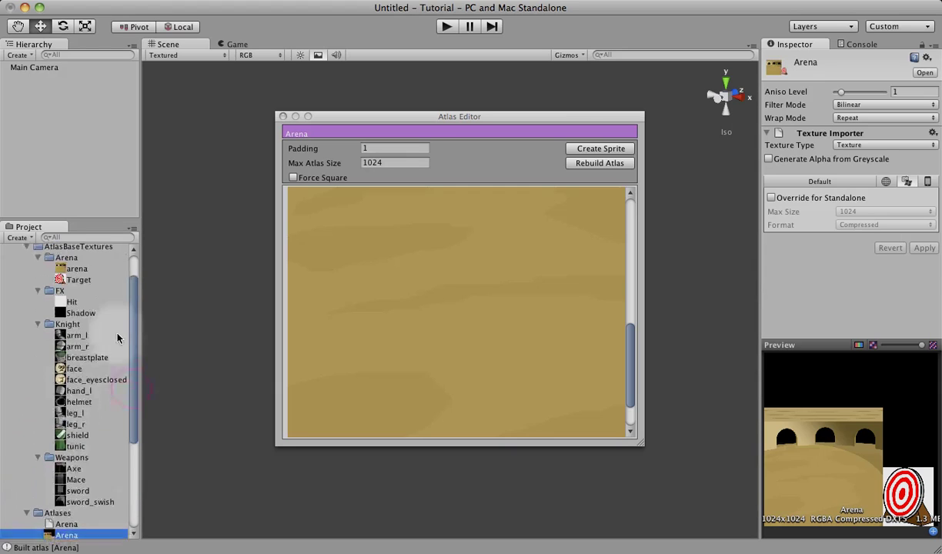